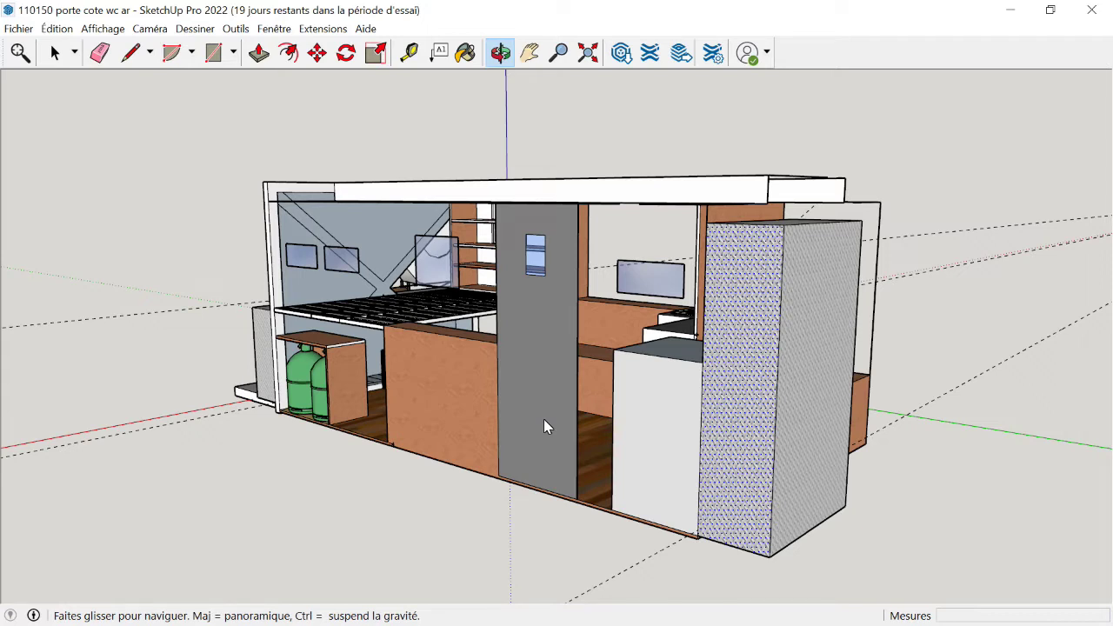
# Orbit to a frontal view into the camper interior, showing the bed, shelving, gas bottles and partition door
pyautogui.moveTo(588, 513); pyautogui.dragTo(554, 467)
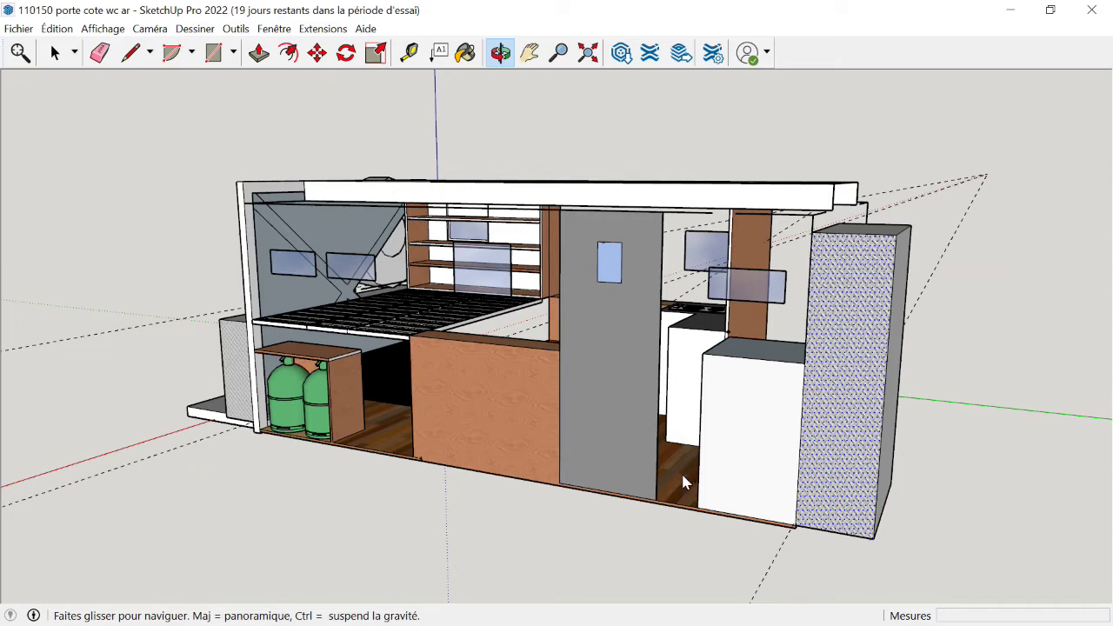
# Orbit round to face the wood-clad WC compartment with its toilet box and dark shower tray
pyautogui.moveTo(805, 468); pyautogui.dragTo(706, 464)
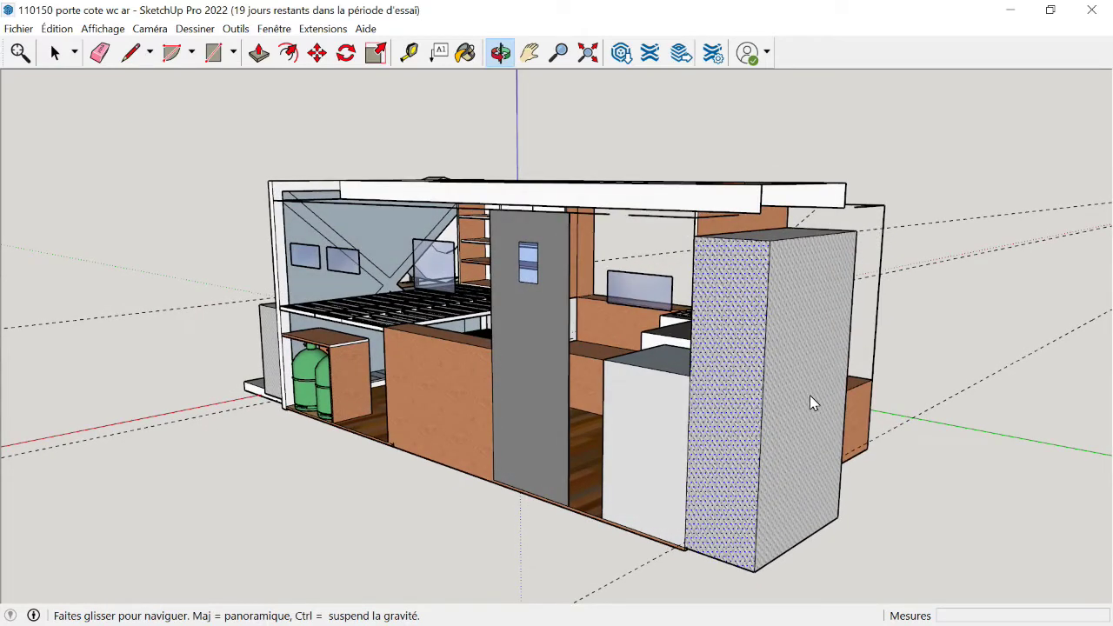
pyautogui.moveTo(821, 407); pyautogui.dragTo(532, 431)
pyautogui.moveTo(594, 544)
pyautogui.mouseDown()
pyautogui.moveTo(594, 517)
pyautogui.moveTo(608, 517)
pyautogui.mouseUp()
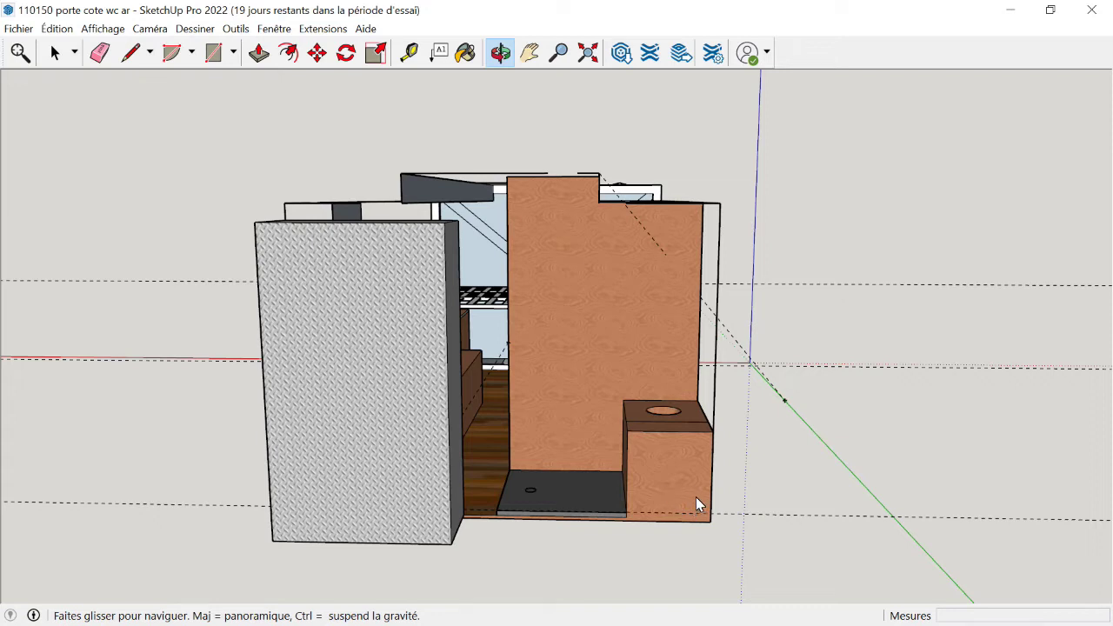
# Orbit to a three-quarter view of the kitchen unit with its two-burner hob, round sink and fridge
pyautogui.moveTo(709, 500)
pyautogui.mouseDown()
pyautogui.moveTo(581, 425)
pyautogui.moveTo(531, 474)
pyautogui.moveTo(449, 477)
pyautogui.moveTo(468, 483)
pyautogui.mouseUp()
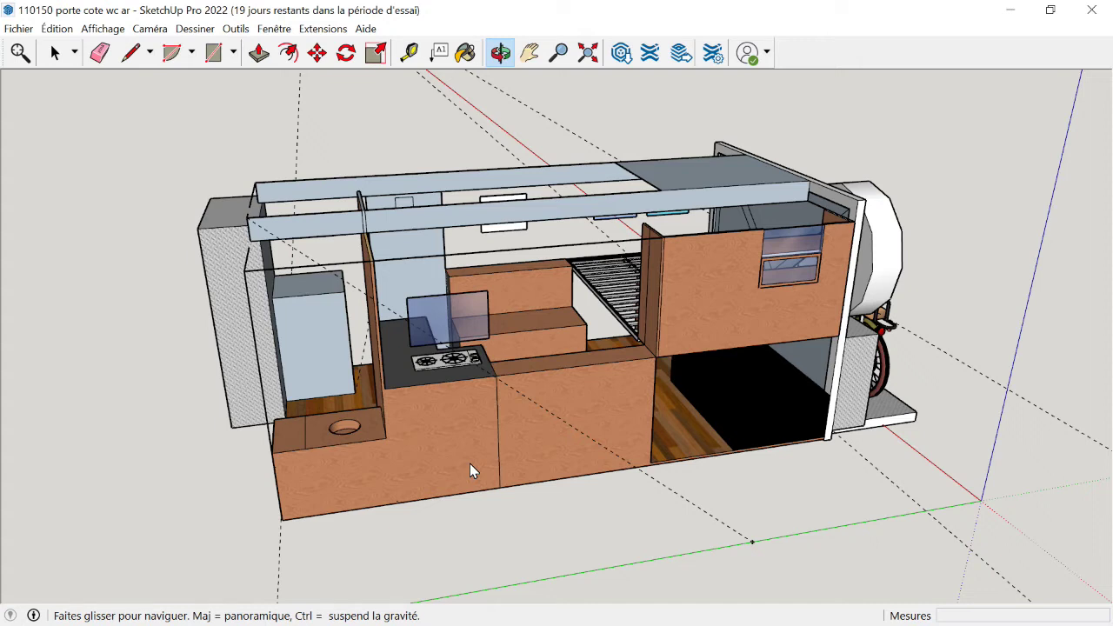
pyautogui.moveTo(469, 464); pyautogui.dragTo(563, 491)
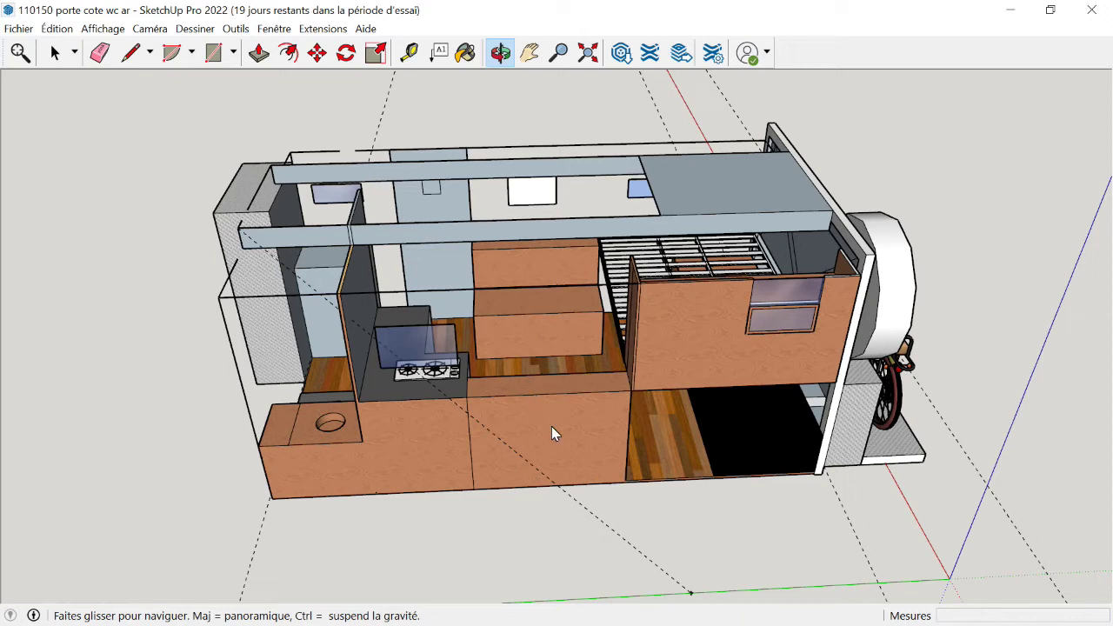
pyautogui.moveTo(540, 422)
pyautogui.mouseDown(button='middle')
pyautogui.moveTo(534, 435)
pyautogui.moveTo(487, 397)
pyautogui.moveTo(499, 440)
pyautogui.moveTo(533, 450)
pyautogui.mouseUp(button='middle')
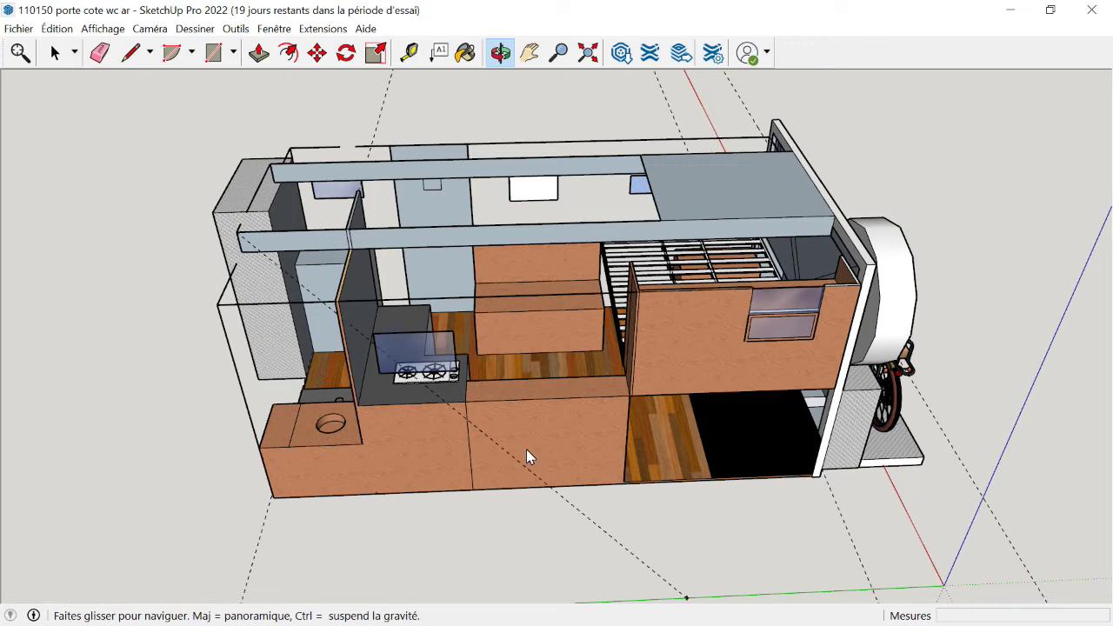
pyautogui.moveTo(543, 451); pyautogui.dragTo(543, 392)
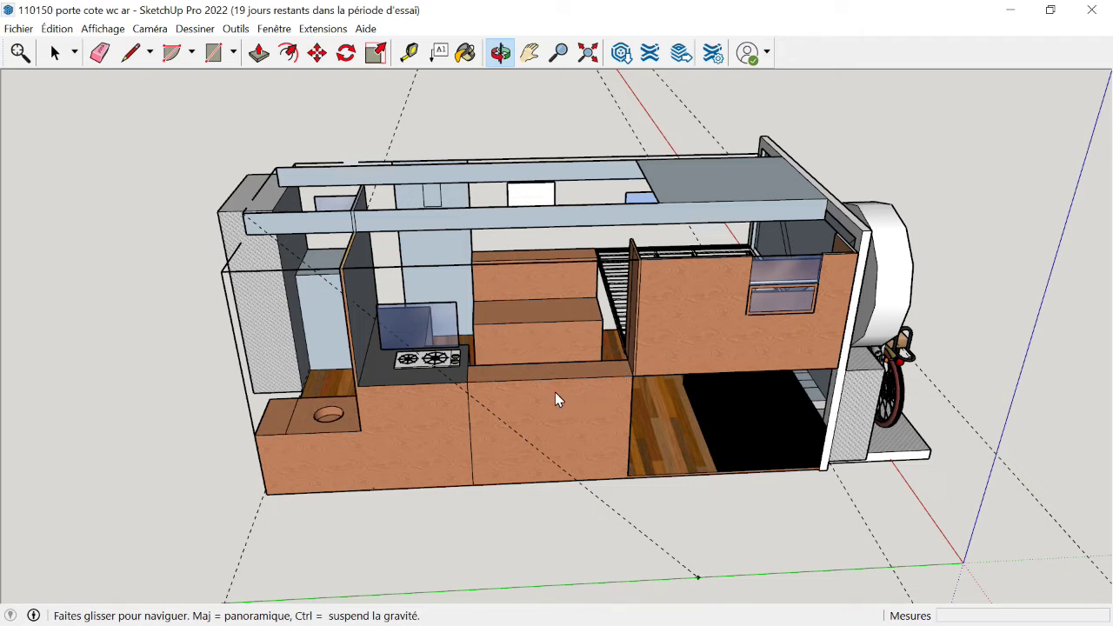
# Orbit past the kitchen side to face the rear platform with the red Honda motorbike and spare wheel
pyautogui.moveTo(629, 431); pyautogui.dragTo(544, 450)
pyautogui.moveTo(658, 487)
pyautogui.mouseDown()
pyautogui.moveTo(639, 449)
pyautogui.moveTo(669, 417)
pyautogui.moveTo(659, 409)
pyautogui.moveTo(628, 430)
pyautogui.moveTo(678, 437)
pyautogui.moveTo(780, 425)
pyautogui.moveTo(596, 428)
pyautogui.moveTo(656, 433)
pyautogui.mouseUp()
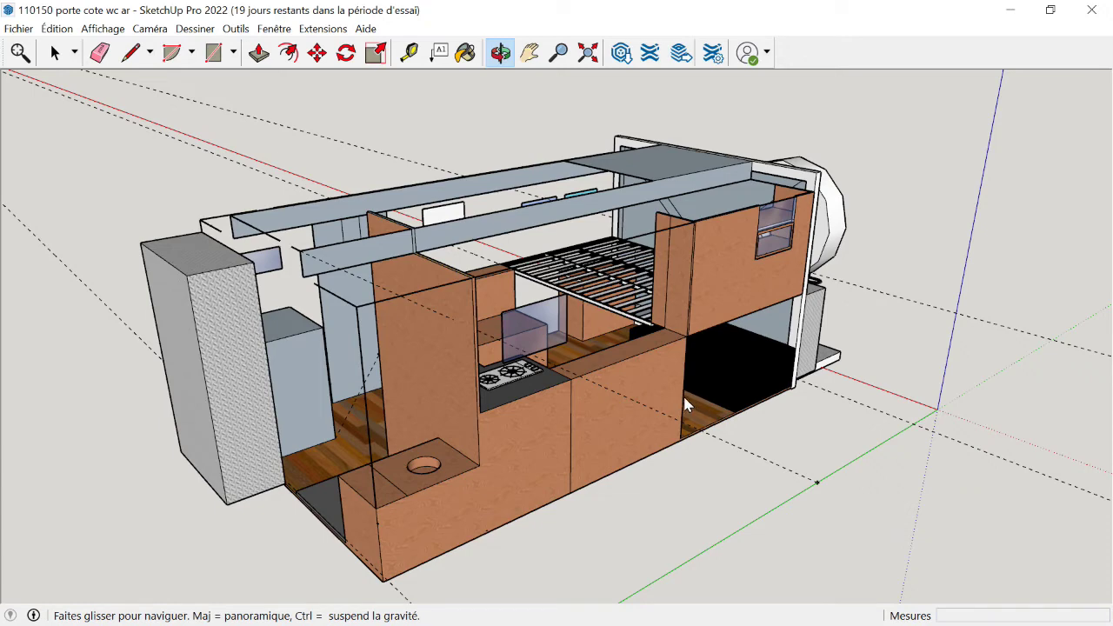
pyautogui.moveTo(686, 402); pyautogui.dragTo(586, 385)
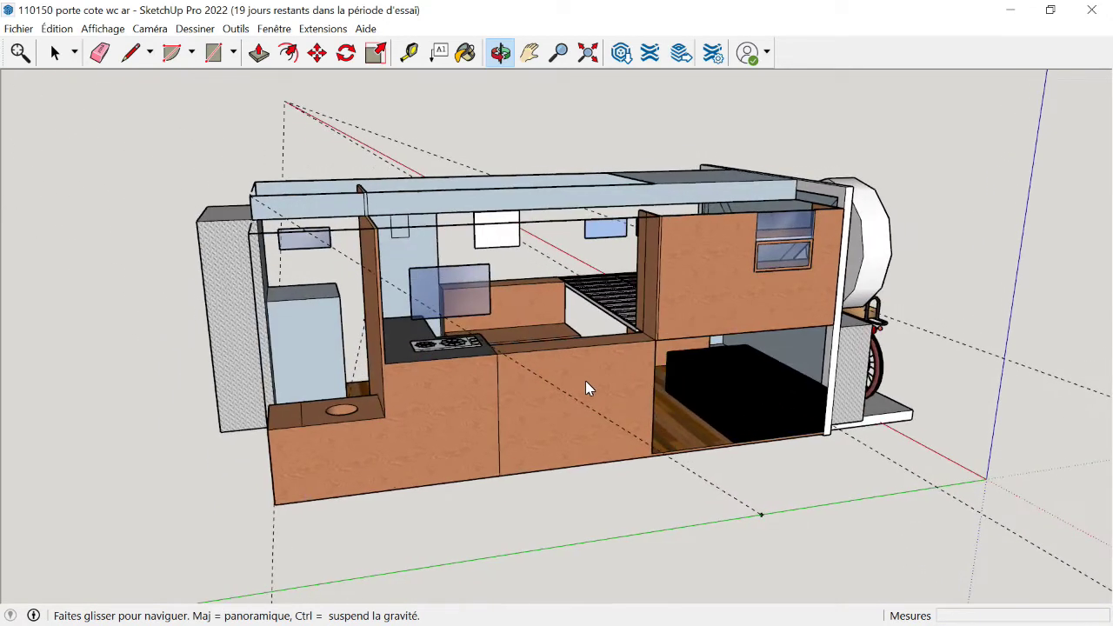
pyautogui.moveTo(687, 433); pyautogui.dragTo(715, 420)
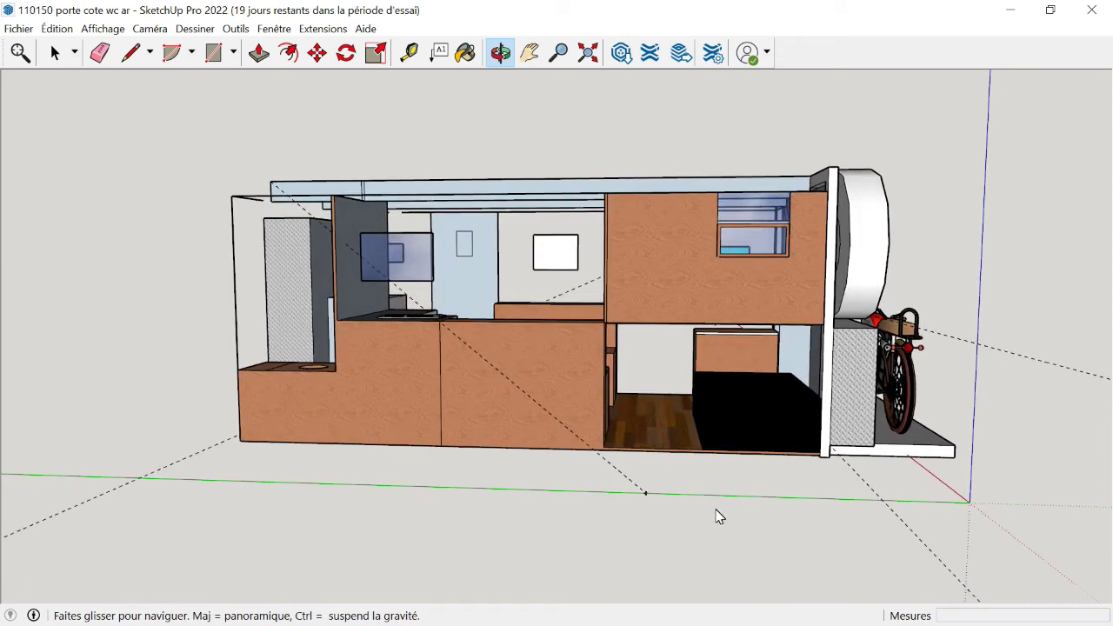
pyautogui.moveTo(718, 516); pyautogui.dragTo(674, 437)
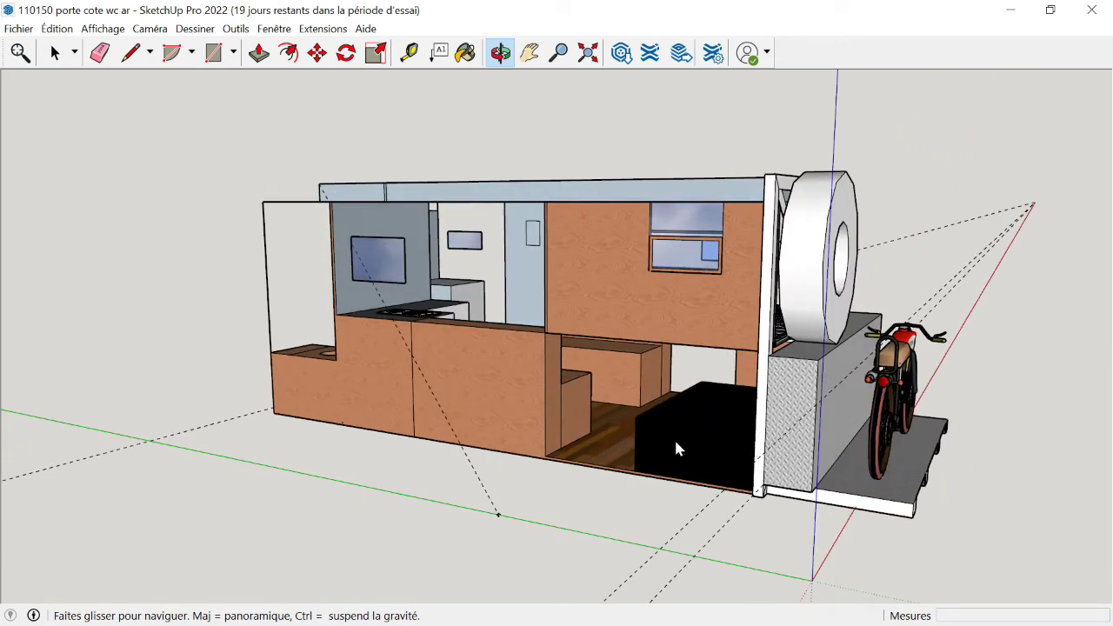
pyautogui.moveTo(850, 454)
pyautogui.mouseDown()
pyautogui.moveTo(738, 465)
pyautogui.moveTo(675, 457)
pyautogui.mouseUp()
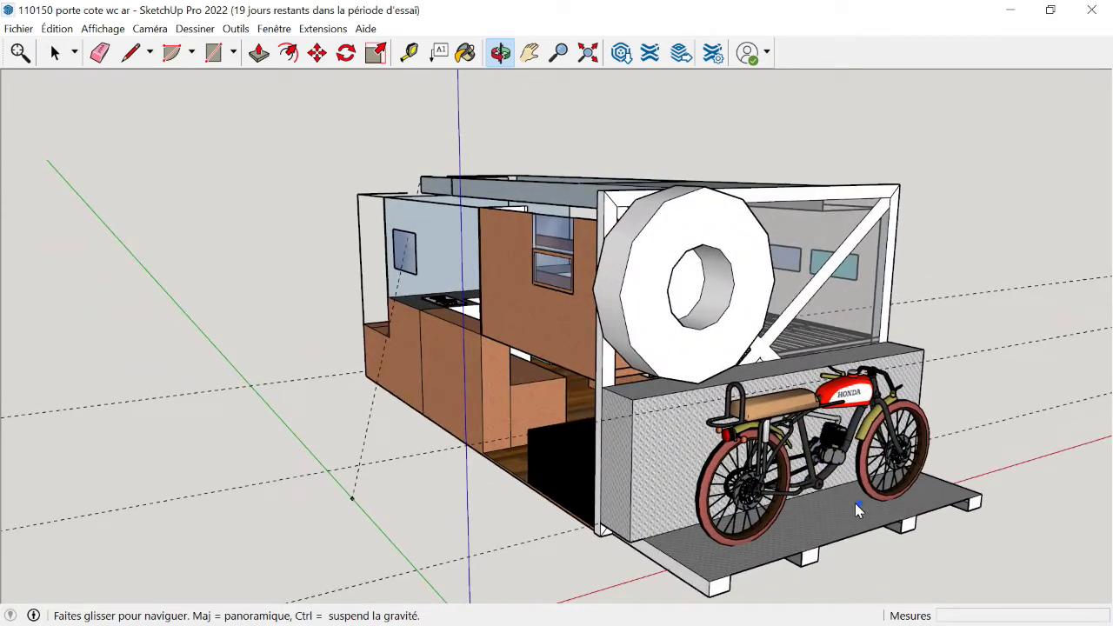
# Orbit past the motorbike rack to the side where two green gas bottles sit in a wooden cabinet
pyautogui.moveTo(855, 502); pyautogui.dragTo(663, 519)
pyautogui.moveTo(617, 582); pyautogui.dragTo(624, 527)
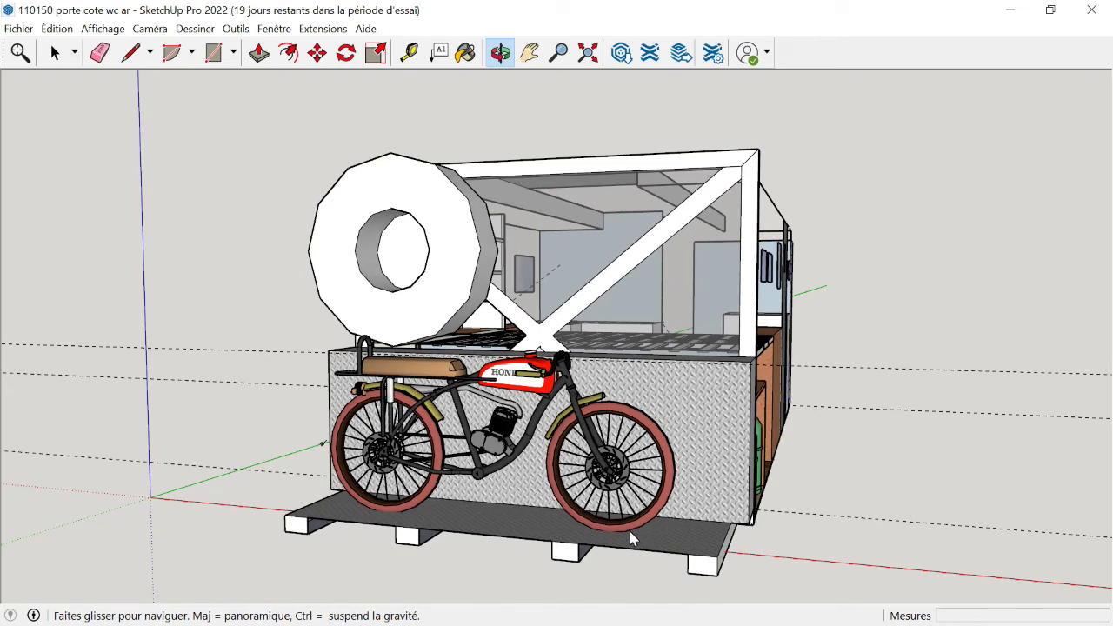
pyautogui.moveTo(670, 532)
pyautogui.mouseDown()
pyautogui.moveTo(496, 542)
pyautogui.moveTo(511, 551)
pyautogui.mouseUp()
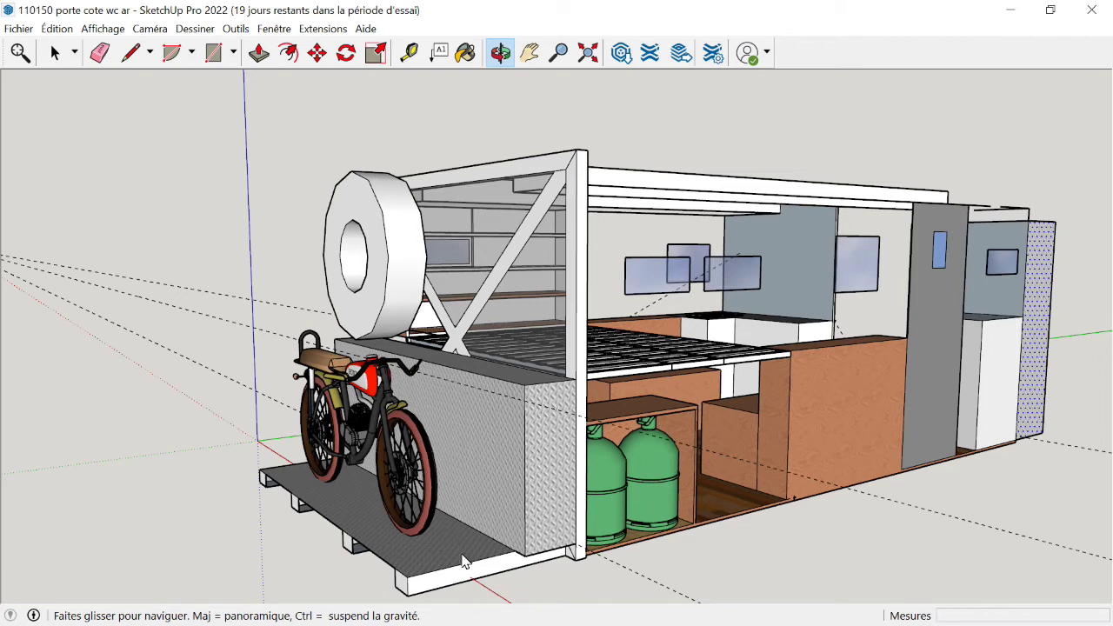
# Orbit closer to the slatted bed and the gas bottle cupboard beneath it
pyautogui.moveTo(753, 507); pyautogui.dragTo(546, 505)
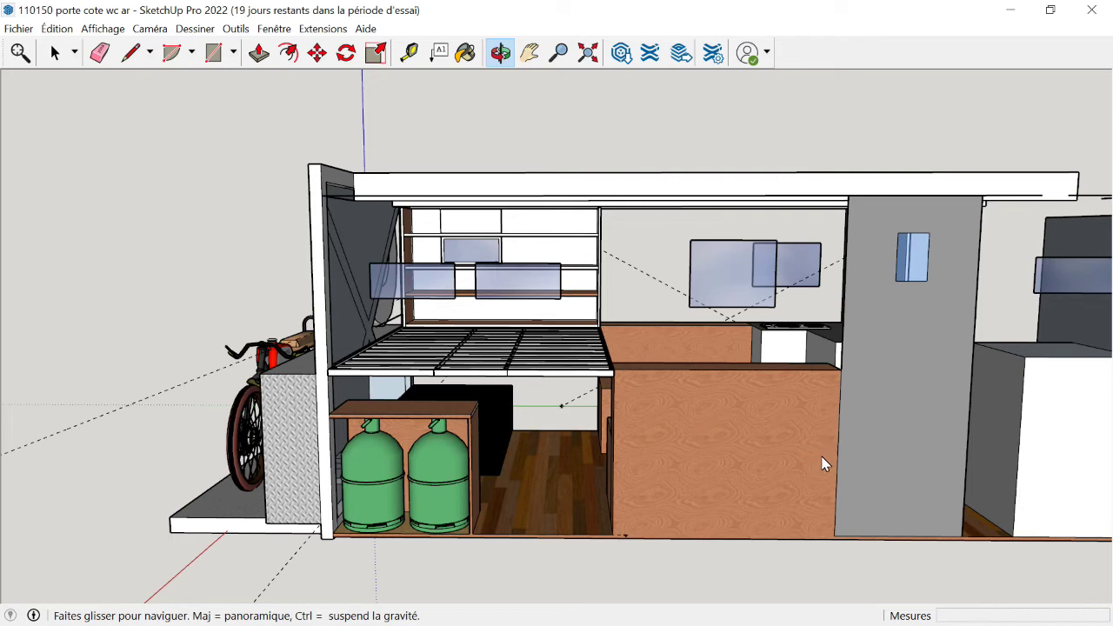
pyautogui.moveTo(823, 461)
pyautogui.mouseDown()
pyautogui.moveTo(734, 493)
pyautogui.moveTo(745, 501)
pyautogui.mouseUp()
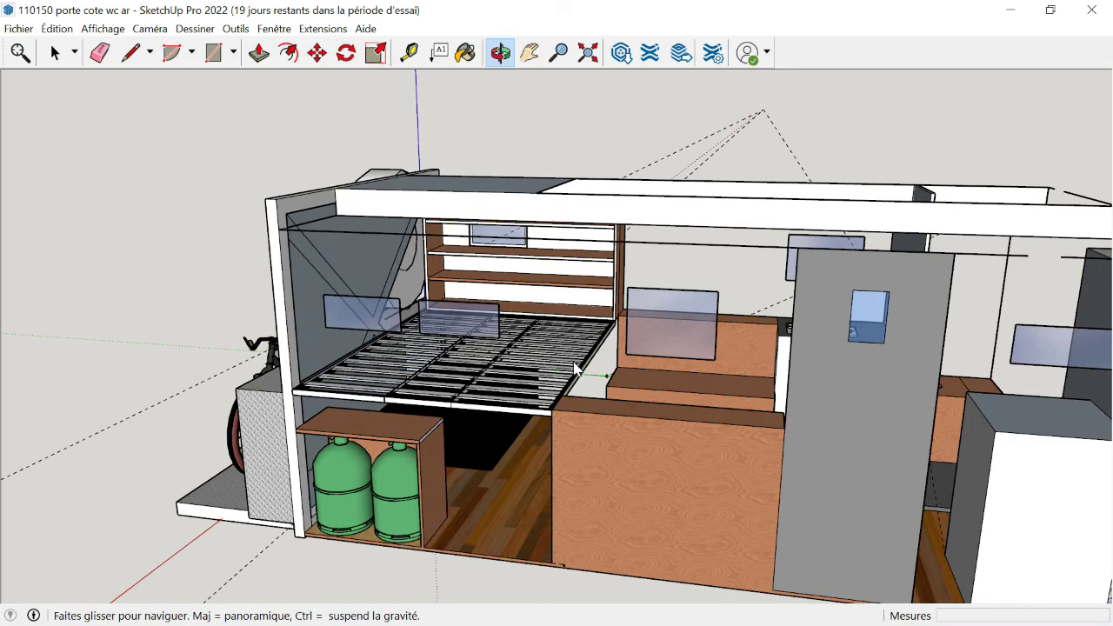
# Orbit upward to look down onto the slatted bed, gas bottle cabinet and storage space below
pyautogui.moveTo(573, 369); pyautogui.dragTo(580, 467)
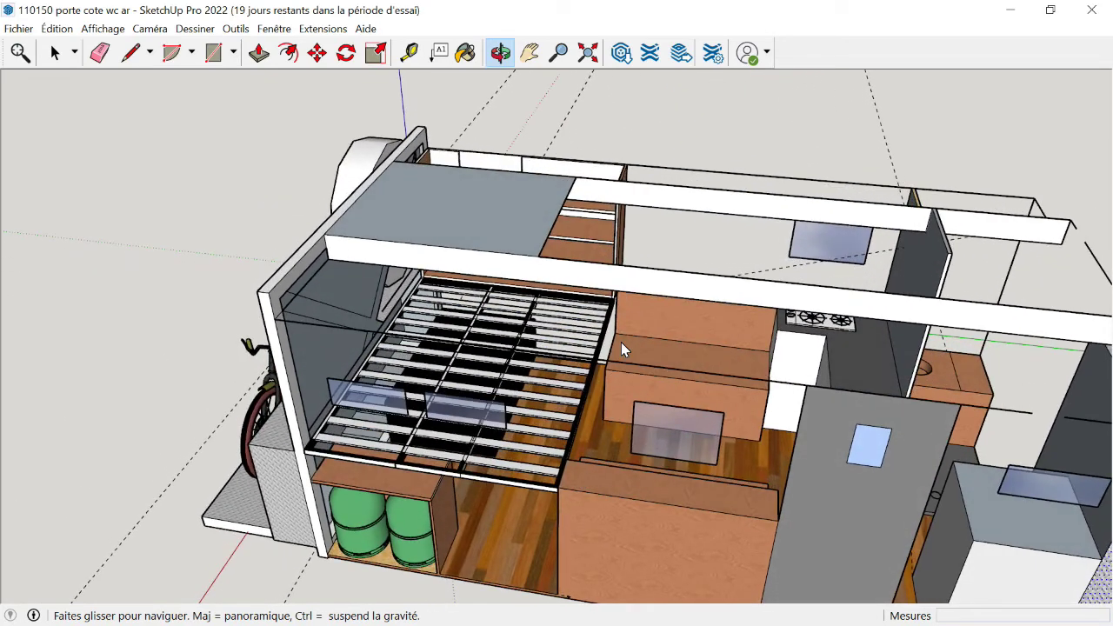